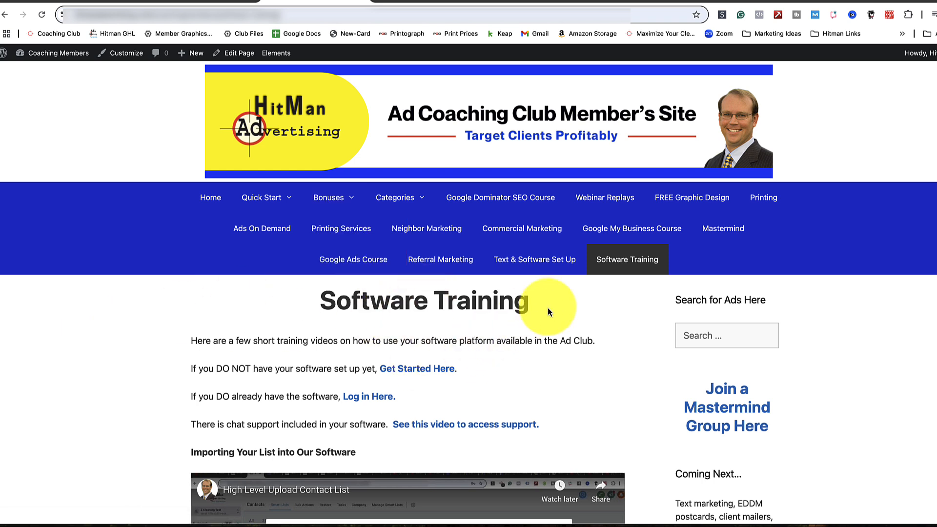
# Open the software setup form from the Text & Software Set Up page, review its fields, and return to the member's site.
pyautogui.click(542, 262)
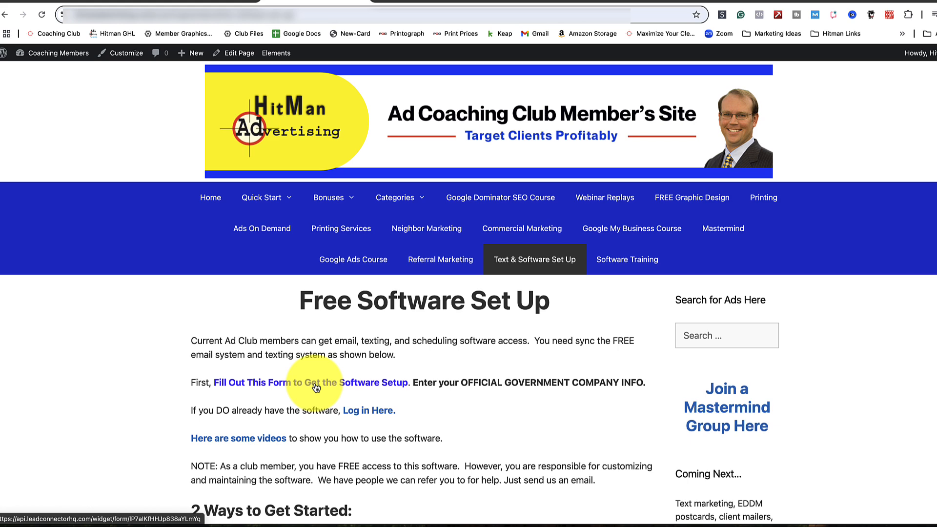
pyautogui.click(317, 387)
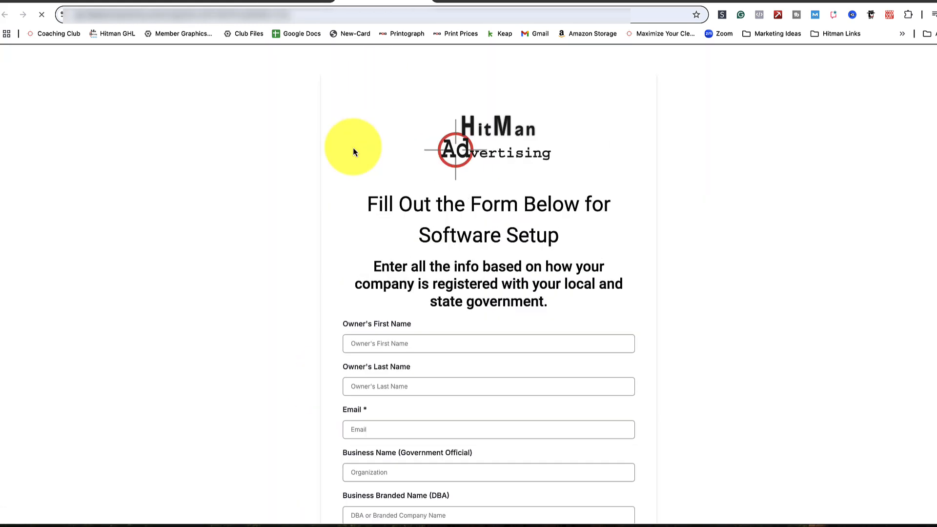
pyautogui.scroll(-10, 264, 330)
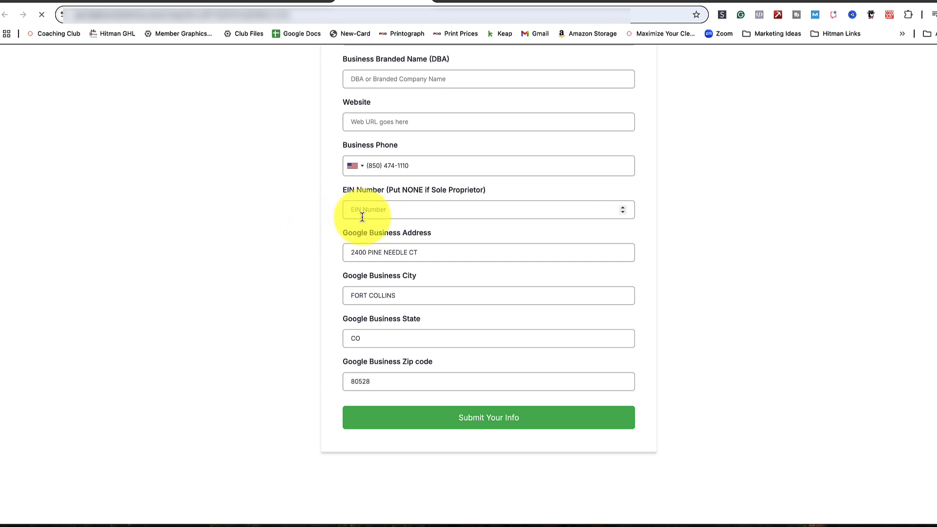
pyautogui.scroll(9, 288, 382)
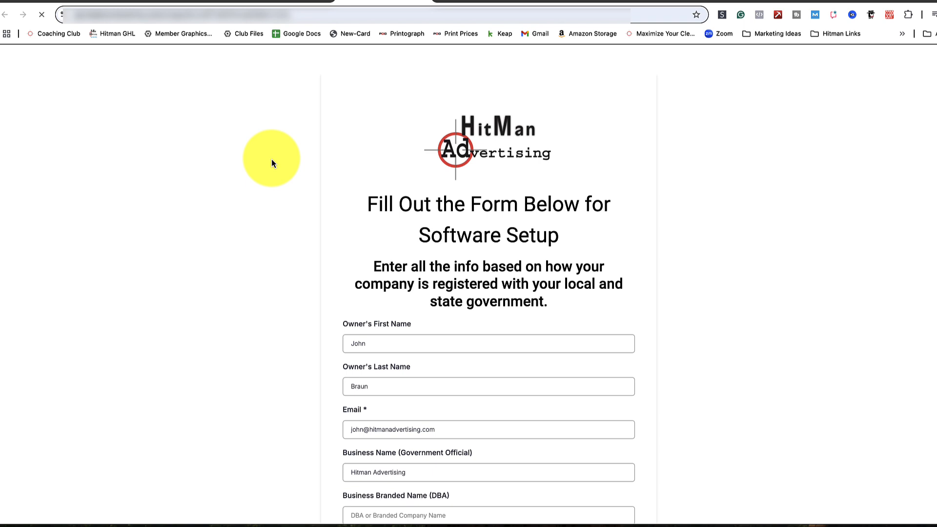
pyautogui.click(285, 3)
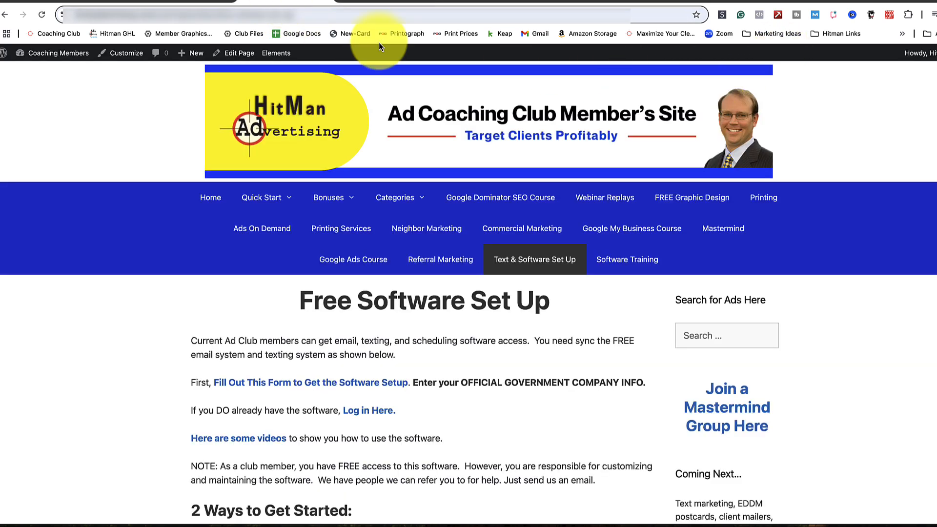
# Switch to the CRM's contacts page, open the support live chat through Get Help, and close the support widget.
pyautogui.click(188, 4)
pyautogui.click(837, 56)
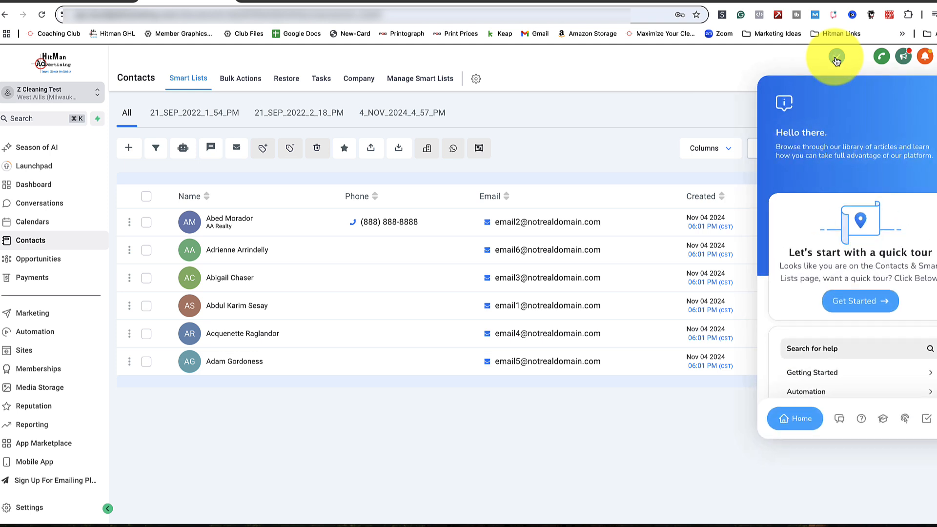
pyautogui.scroll(-3, 831, 384)
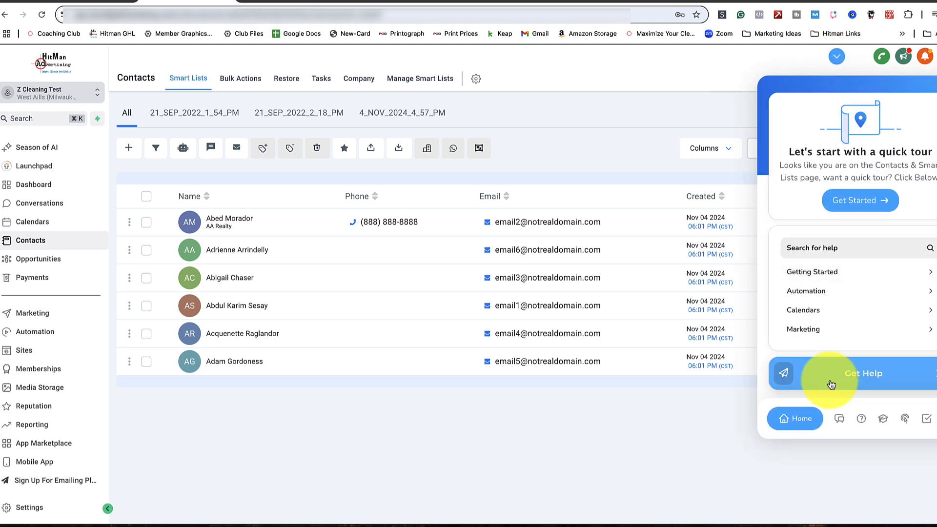
pyautogui.click(833, 381)
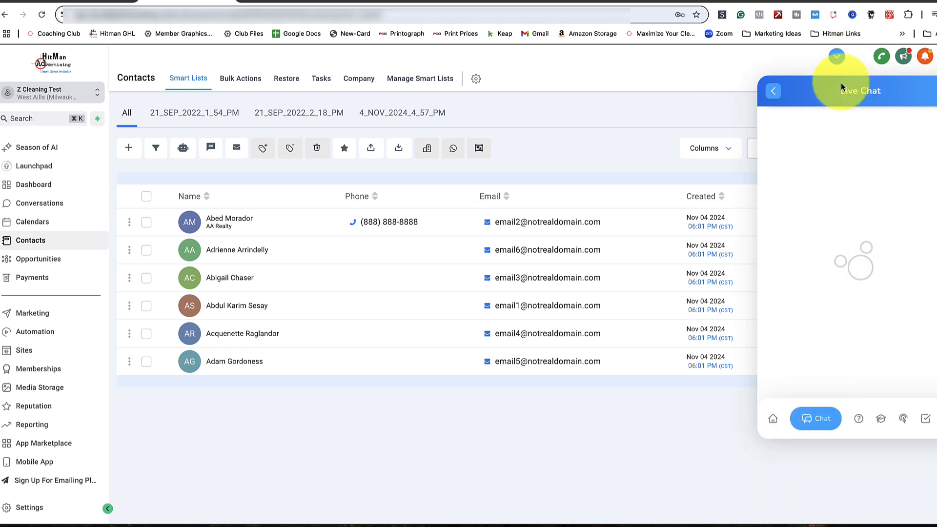
pyautogui.click(837, 59)
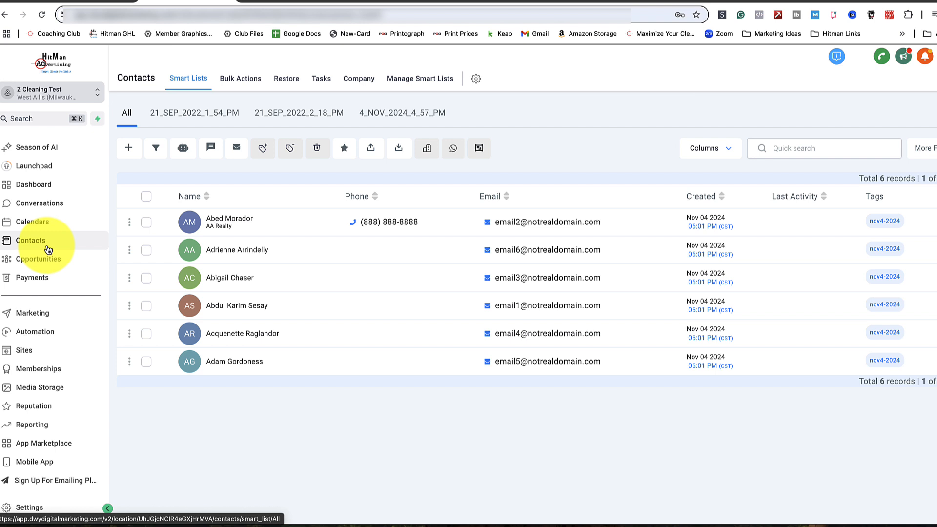
# View the list import video section on the member's site Software Training page, and return to the CRM contacts.
pyautogui.click(310, 2)
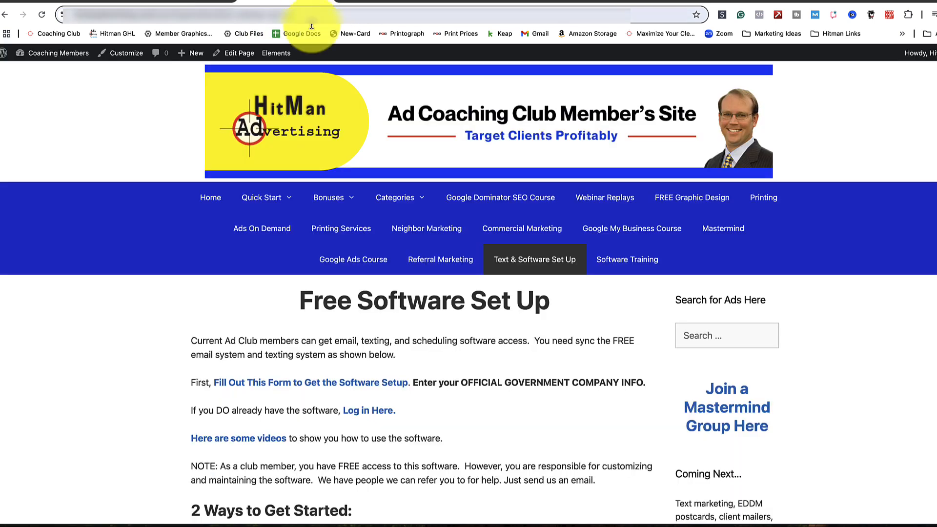
pyautogui.click(624, 263)
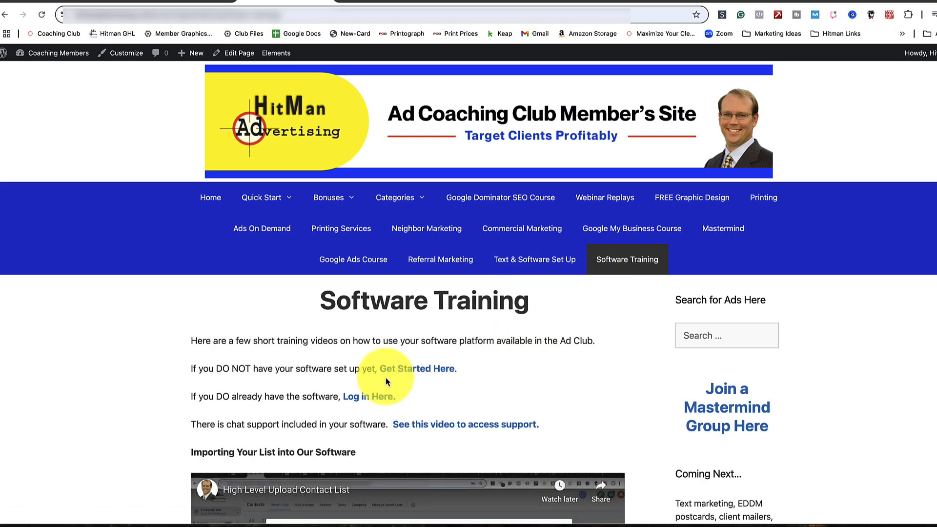
pyautogui.scroll(-5, 388, 388)
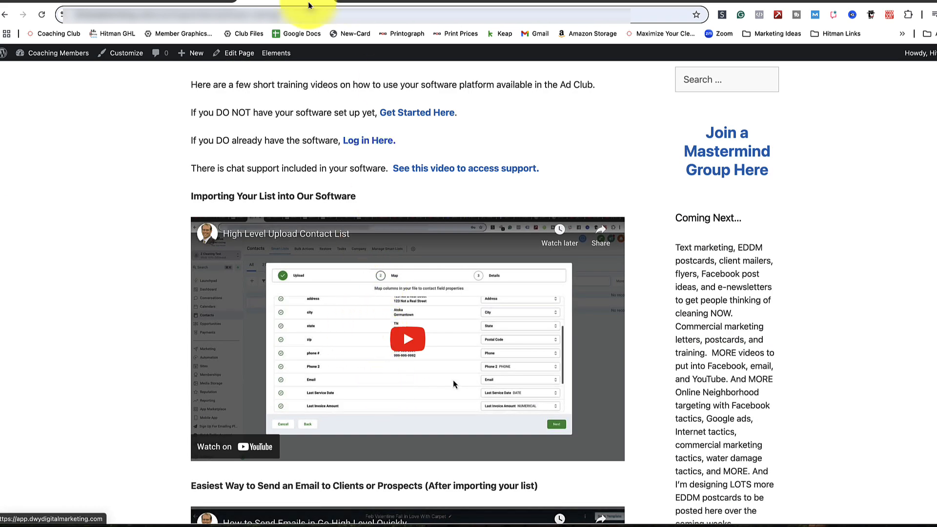
pyautogui.click(167, 2)
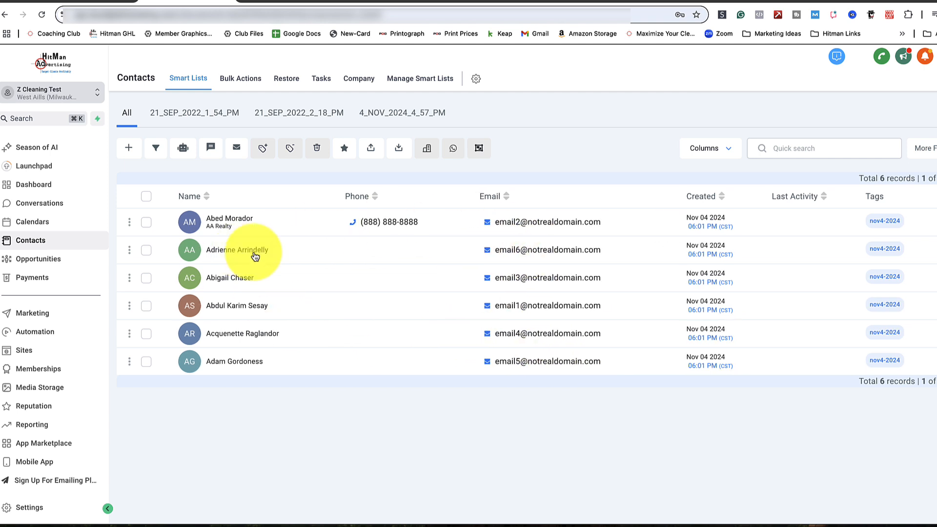
pyautogui.click(147, 197)
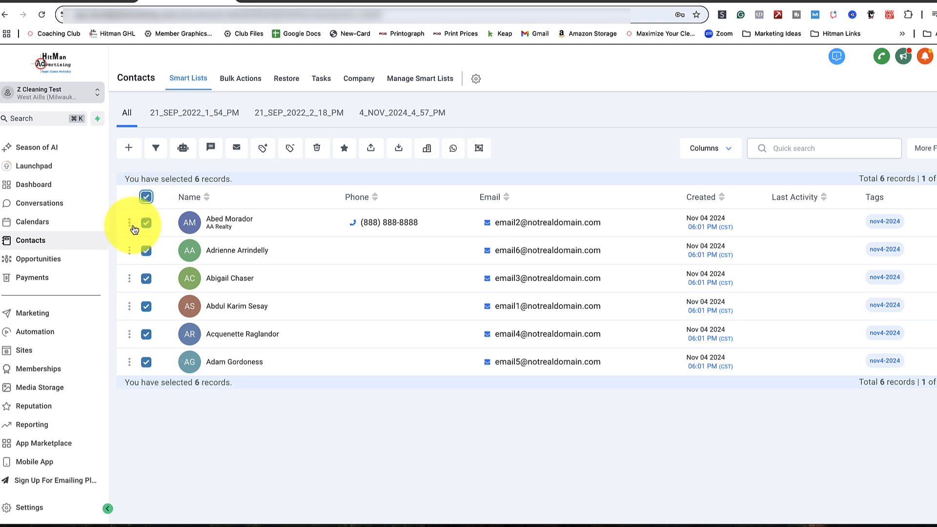
pyautogui.click(145, 223)
pyautogui.click(145, 251)
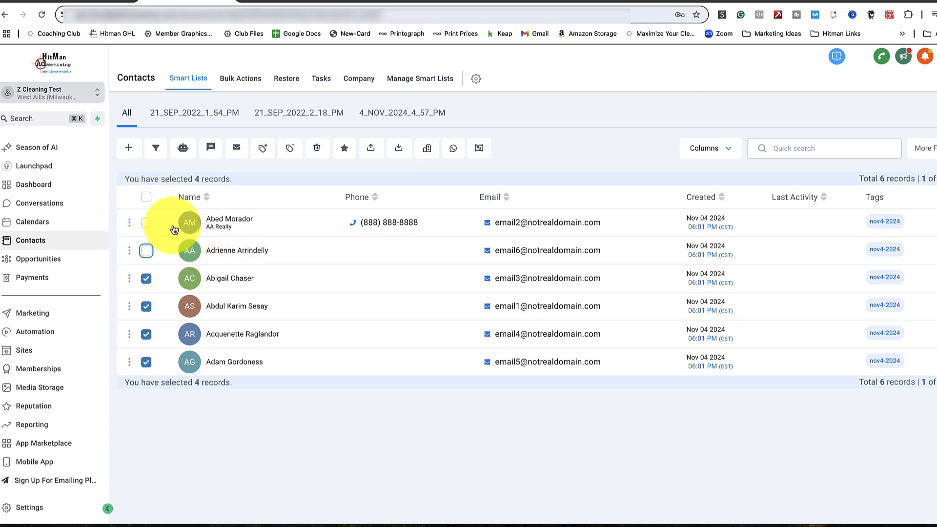
pyautogui.click(147, 222)
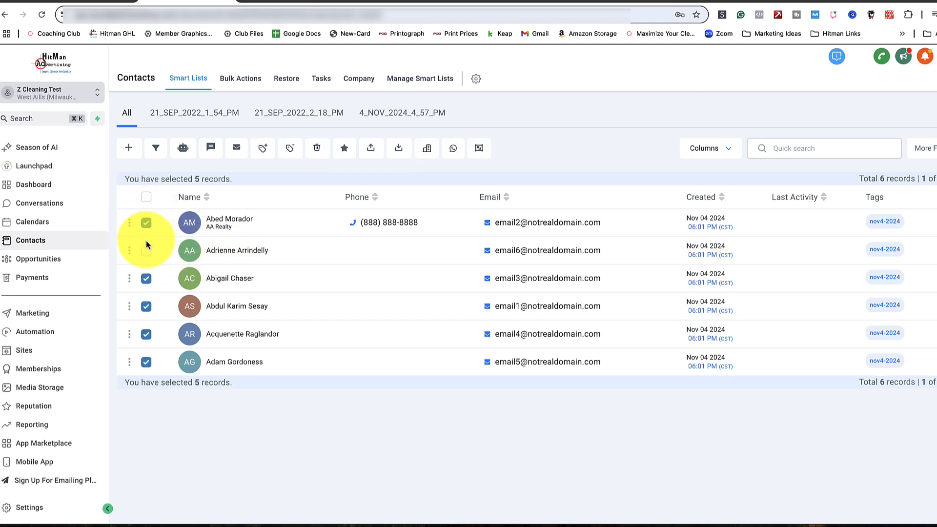
pyautogui.click(146, 197)
pyautogui.click(147, 197)
pyautogui.click(147, 197)
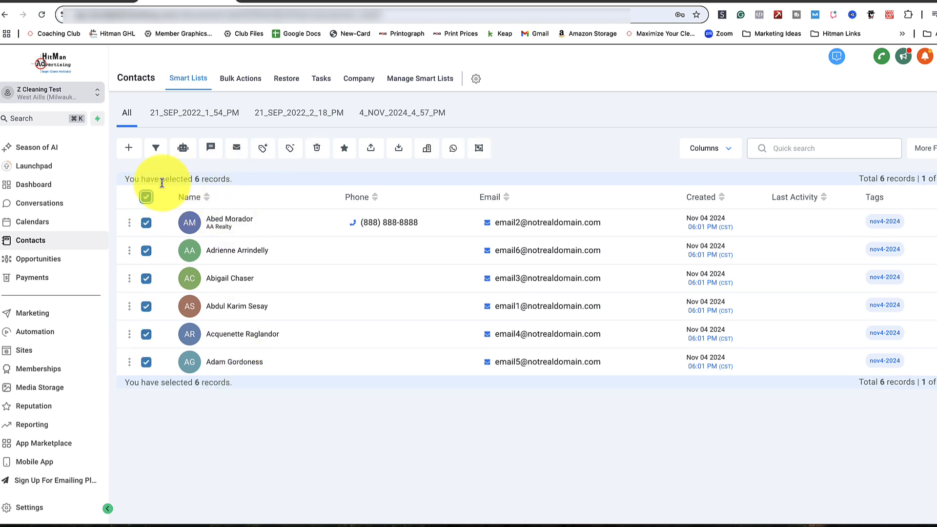
pyautogui.click(146, 196)
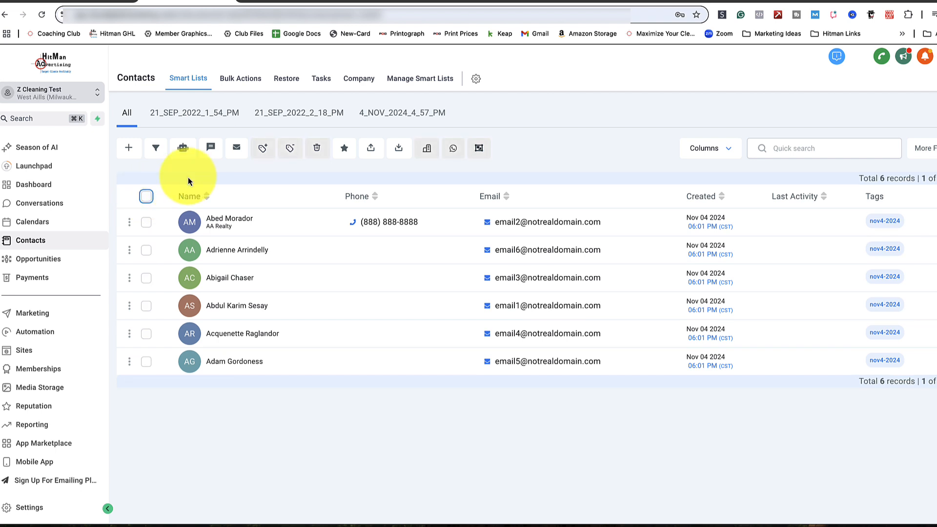
# Start a bulk SMS to all contacts in the list and check the available From Phone Number options.
pyautogui.click(147, 197)
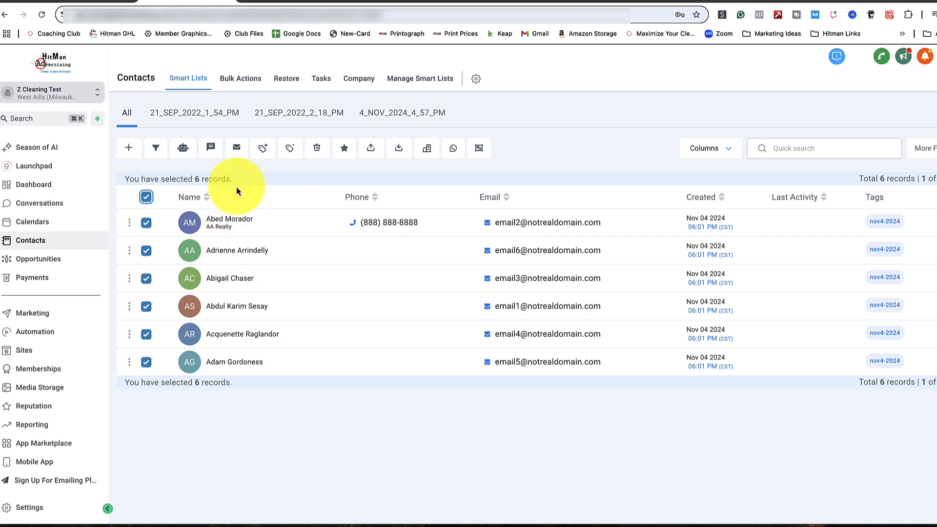
pyautogui.click(211, 148)
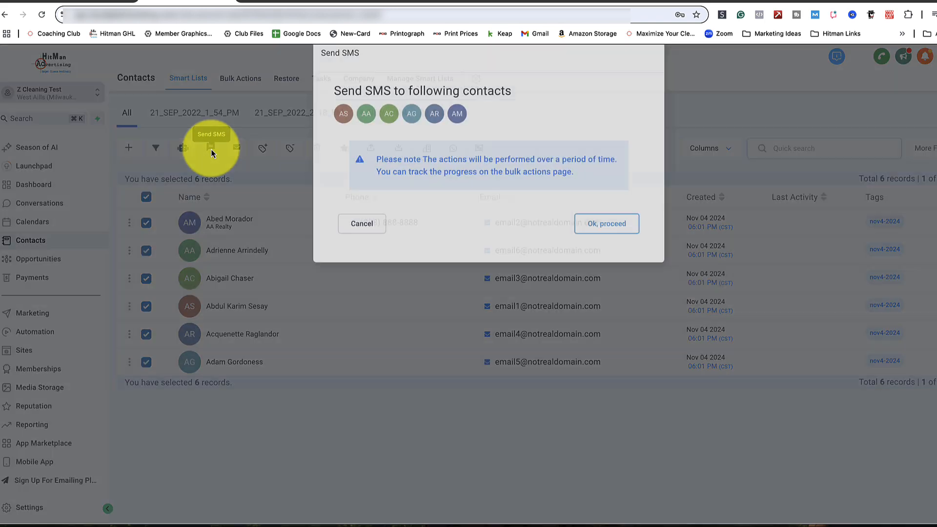
pyautogui.click(592, 250)
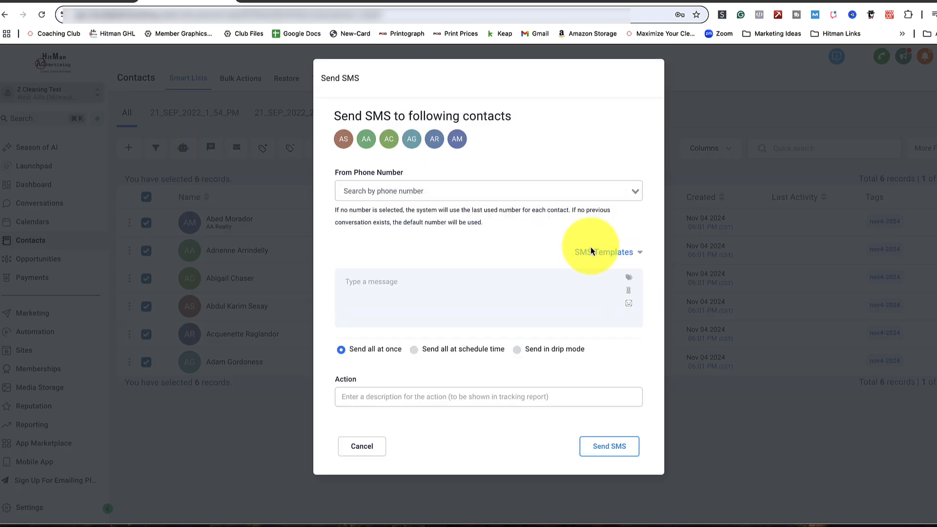
pyautogui.click(478, 193)
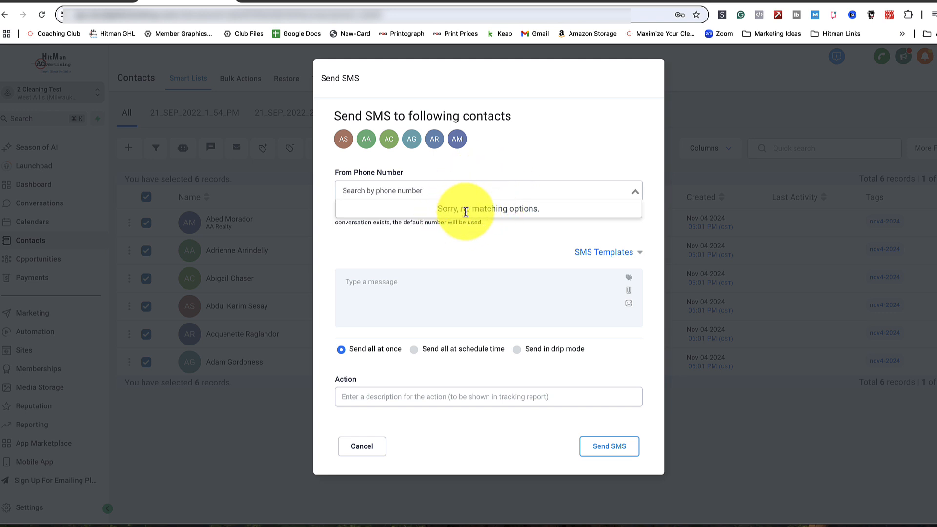
pyautogui.click(444, 273)
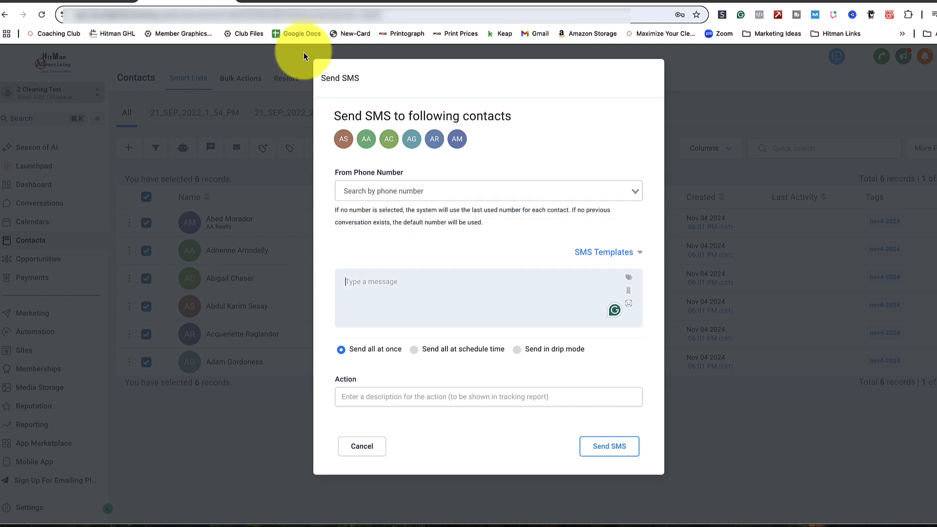
# Copy the Text #1 wording, without its label, from the Text Messages for Happy New Year post in the member's site Text Marketing category.
pyautogui.click(299, 3)
pyautogui.scroll(5, 403, 164)
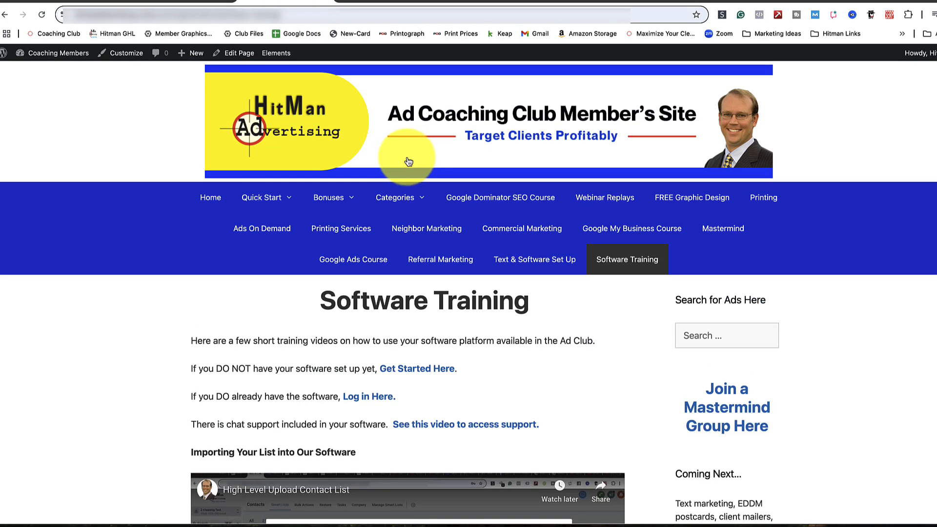
pyautogui.moveTo(433, 209)
pyautogui.click(408, 223)
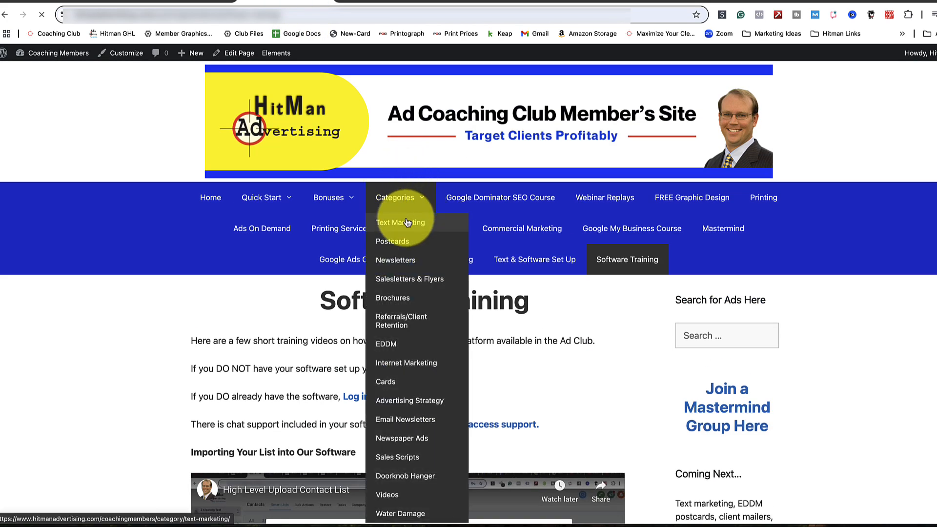
pyautogui.scroll(-4, 367, 316)
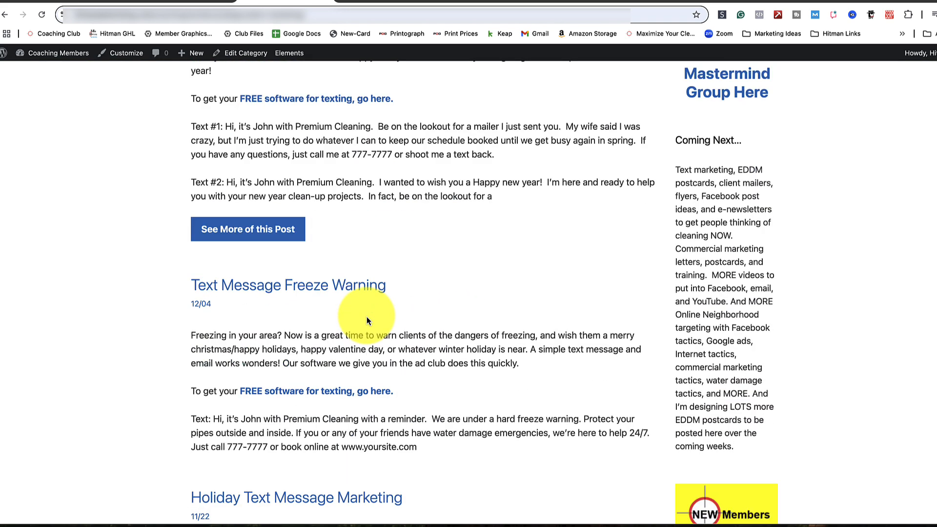
pyautogui.scroll(1, 367, 317)
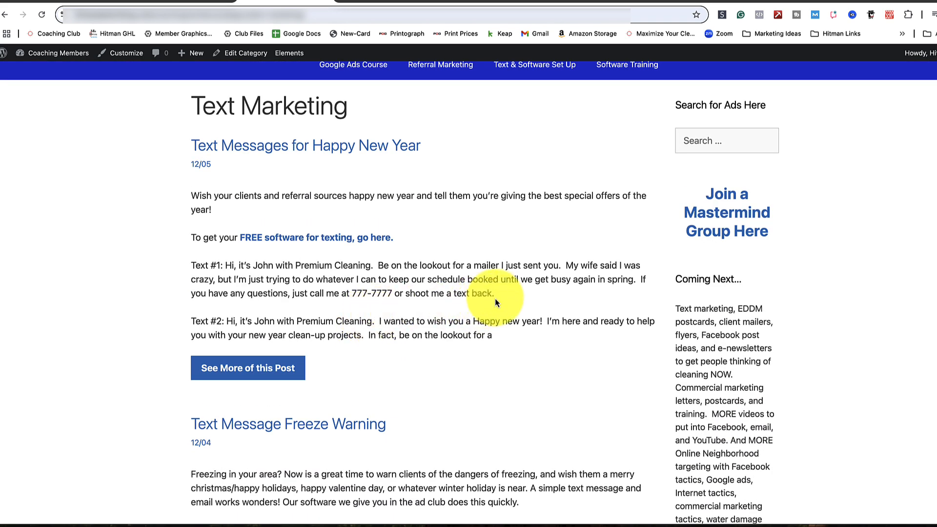
pyautogui.moveTo(495, 294); pyautogui.dragTo(223, 268)
pyautogui.press('super+c')
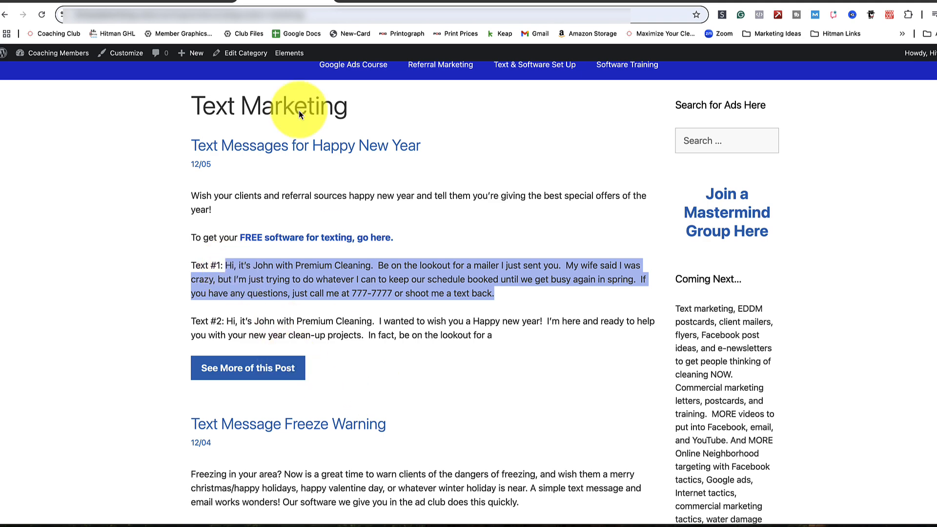
# Return to the CRM's Send SMS form and paste the copied Text #1 wording as the message.
pyautogui.click(172, 4)
pyautogui.click(335, 292)
pyautogui.press('super+v')
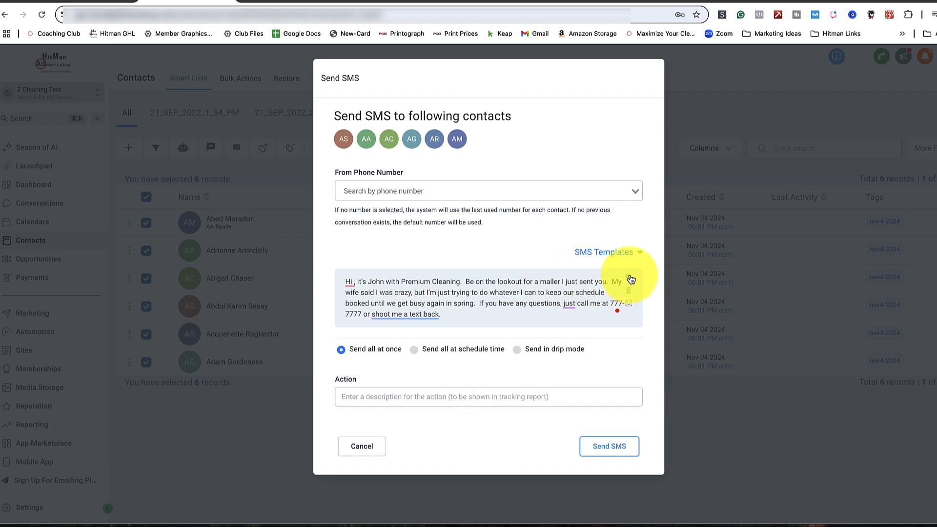
# Insert the contact's First Name merge field, {{contact.first_name}}, and copy it into the message greeting right after "Hi".
pyautogui.click(630, 279)
pyautogui.moveTo(600, 314)
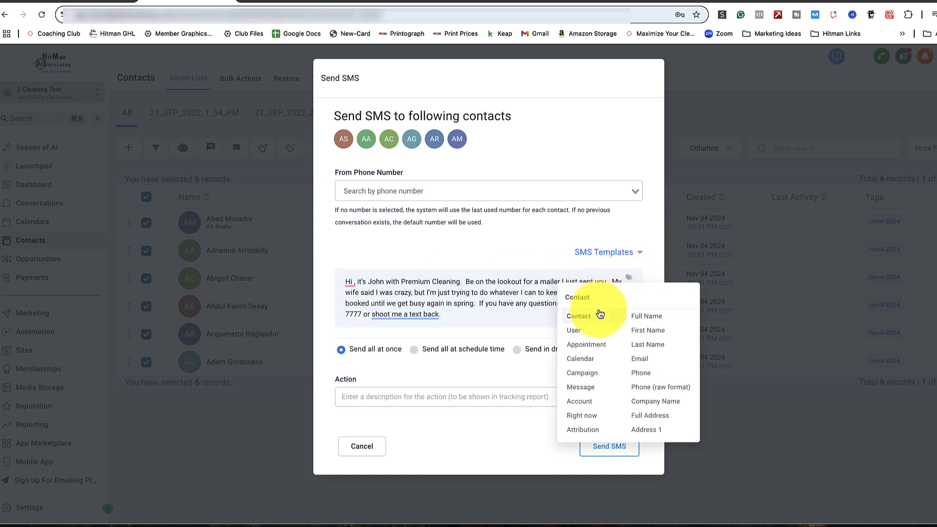
pyautogui.click(647, 331)
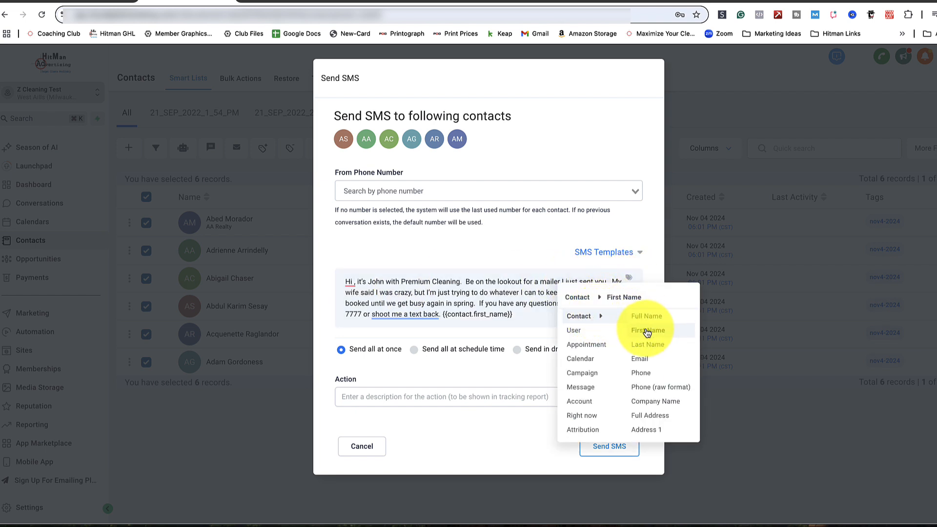
pyautogui.click(661, 331)
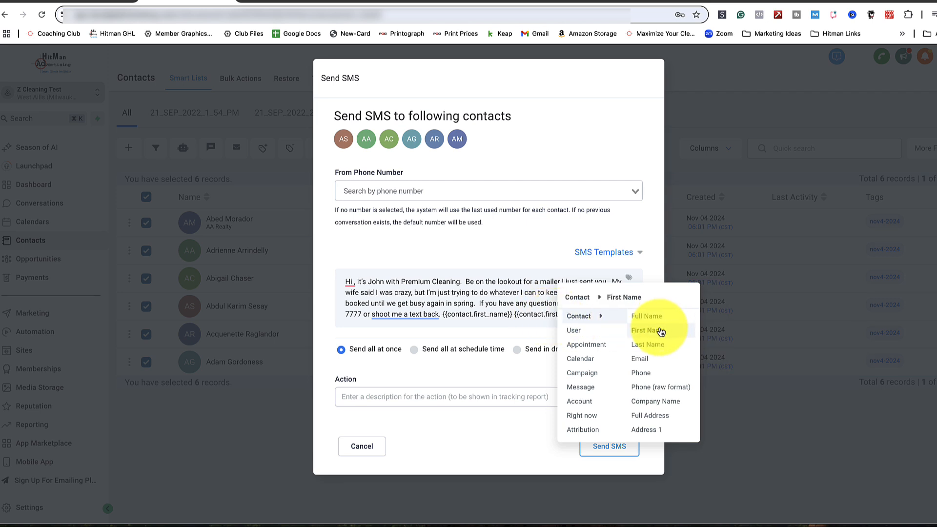
pyautogui.click(490, 310)
pyautogui.moveTo(588, 316); pyautogui.dragTo(514, 315)
pyautogui.press('super+c')
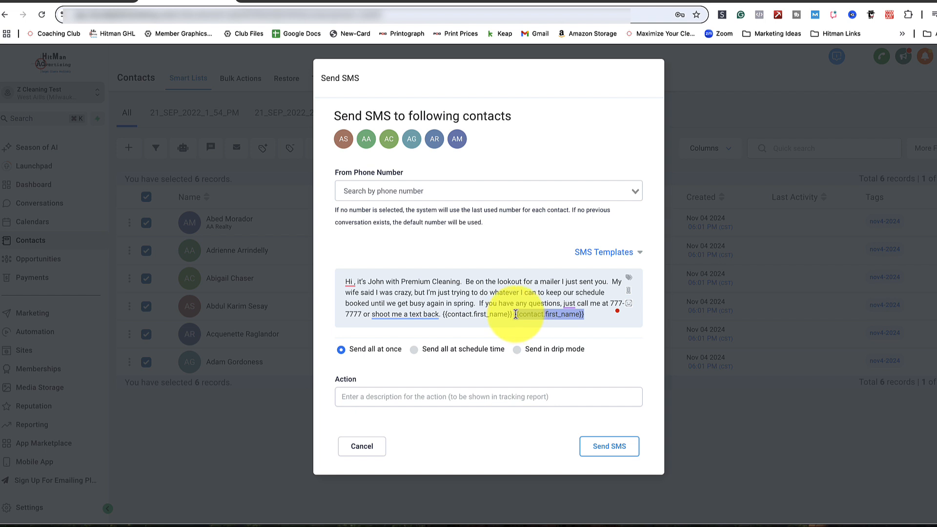
pyautogui.click(355, 282)
pyautogui.press('super+v')
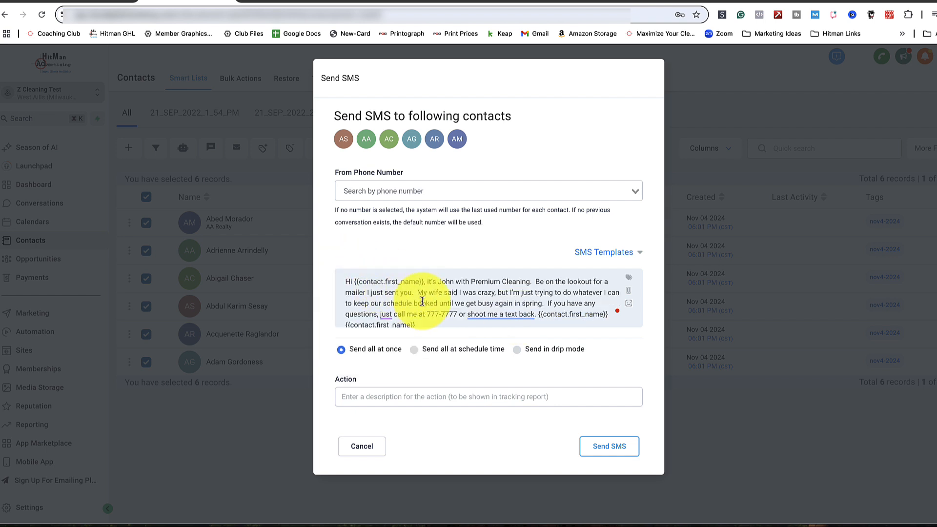
# Delete the extra {{contact.first_name}} fields from the end of the SMS message.
pyautogui.moveTo(416, 325); pyautogui.dragTo(350, 314)
pyautogui.press('BackSpace')
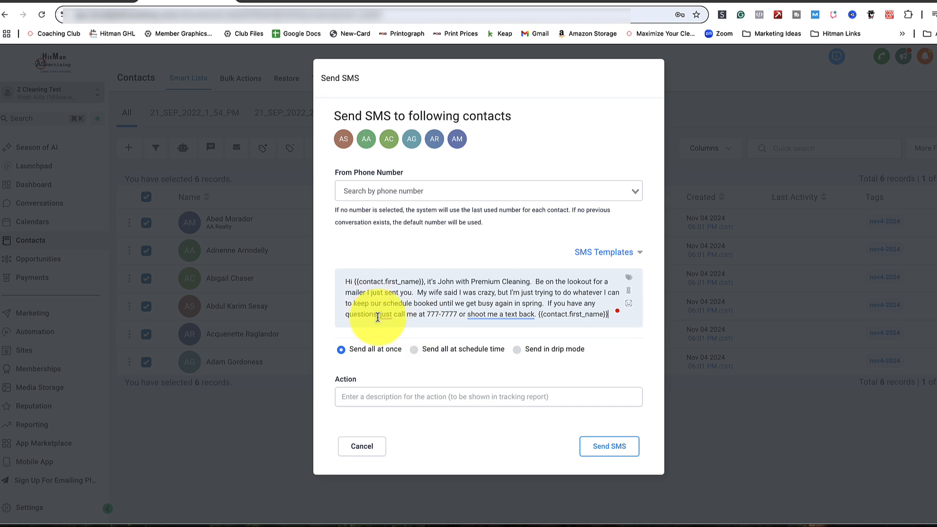
pyautogui.press('BackSpace')
pyautogui.press('BackSpace')
pyautogui.press('BackSpace')
pyautogui.press('BackSpace')
pyautogui.press('BackSpace')
pyautogui.press('BackSpace')
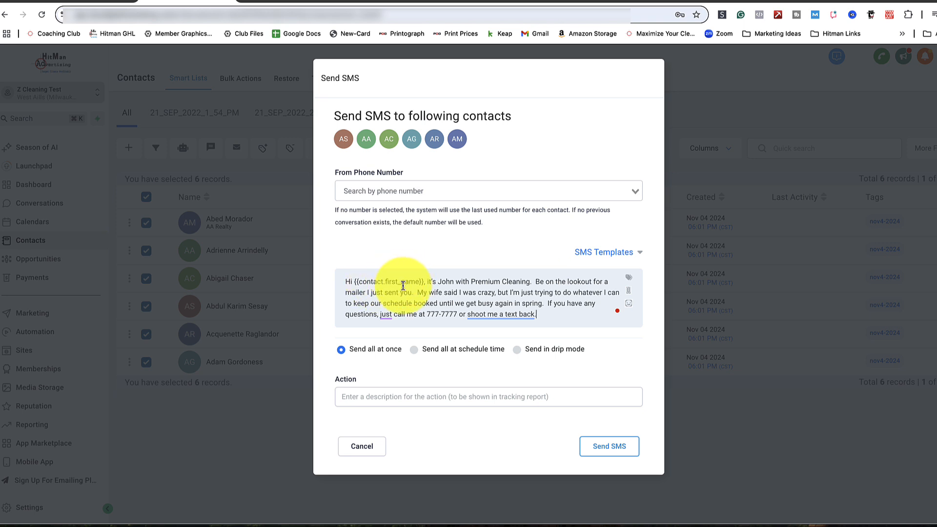
# Enter "test" as the bulk SMS action description.
pyautogui.click(379, 388)
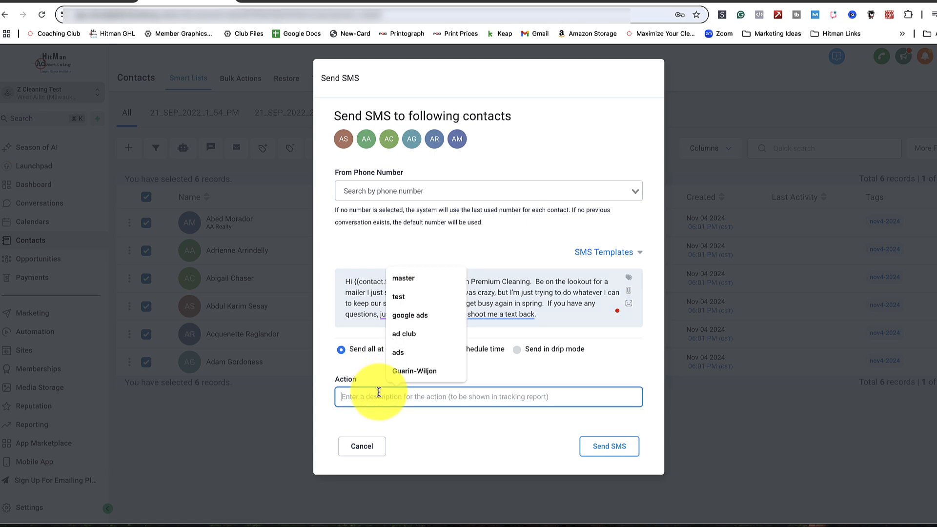
pyautogui.write('test')
pyautogui.click(412, 419)
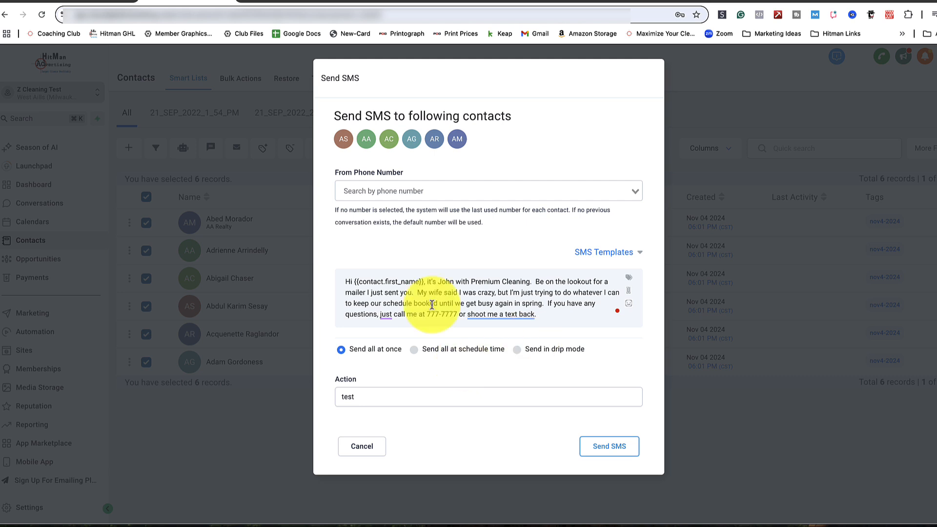
pyautogui.moveTo(537, 315); pyautogui.dragTo(344, 282)
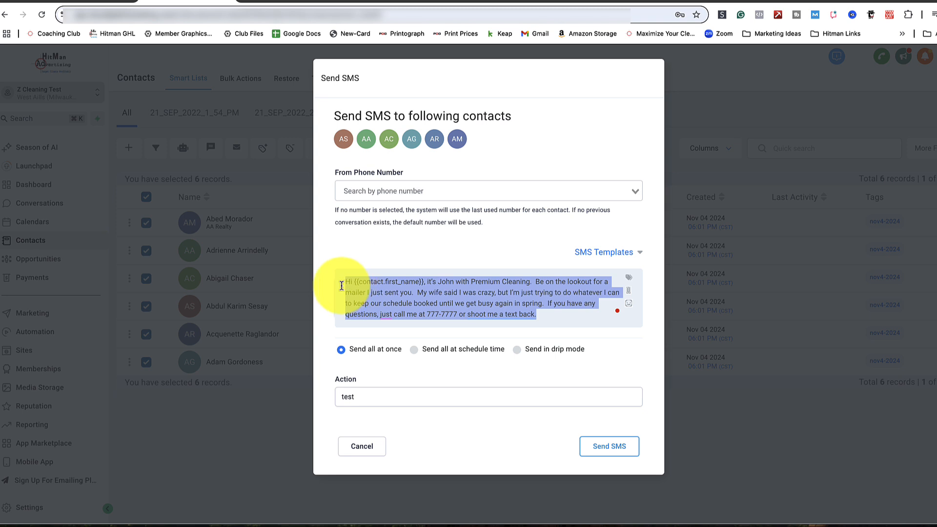
pyautogui.click(512, 293)
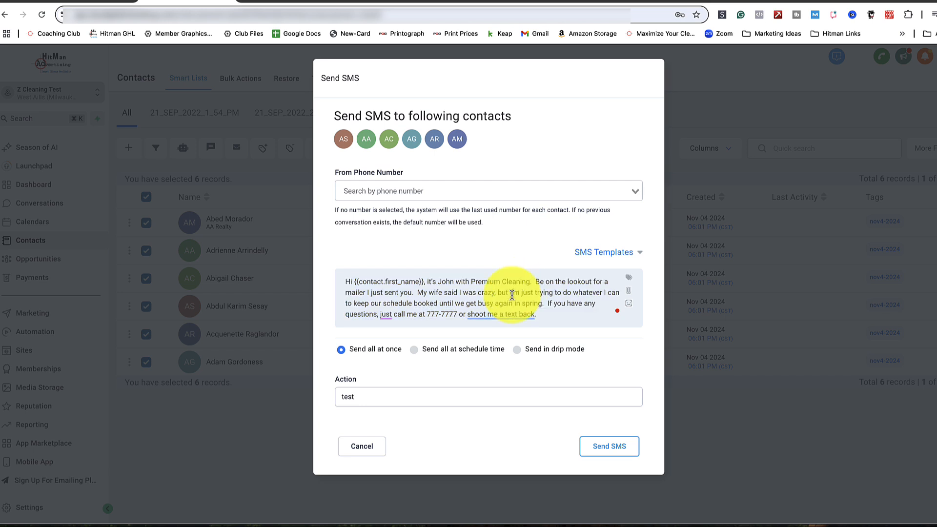